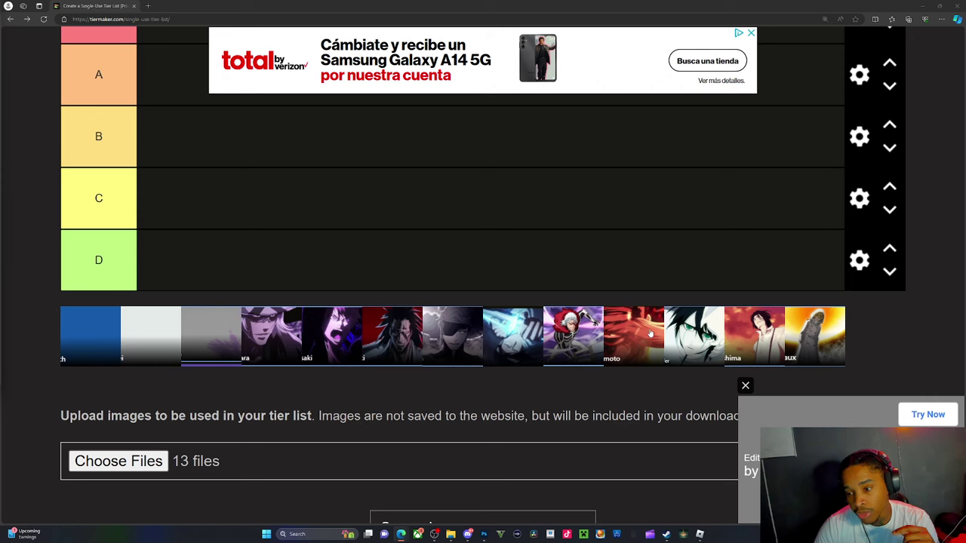
scroll(485, 237, "up", 3)
scroll(486, 237, "down", 1)
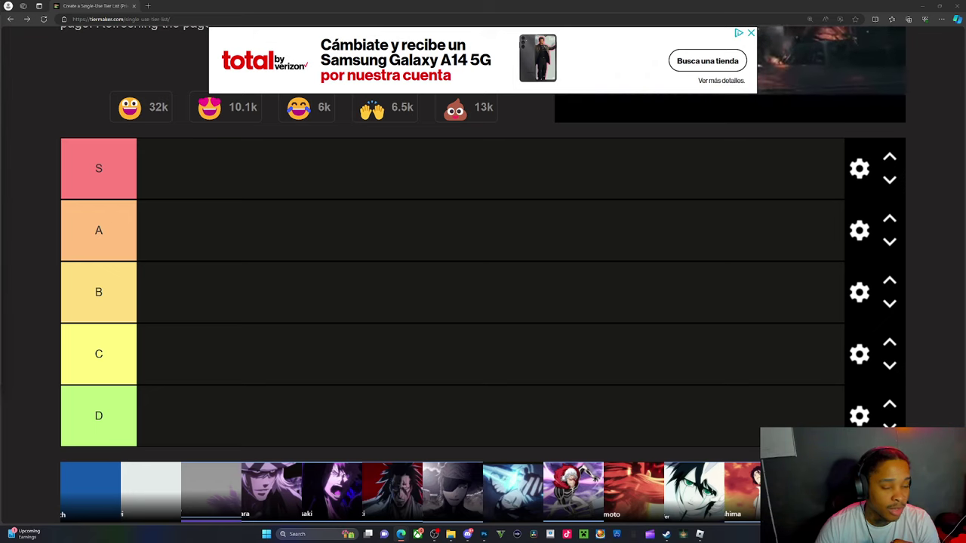
scroll(370, 339, "down", 2)
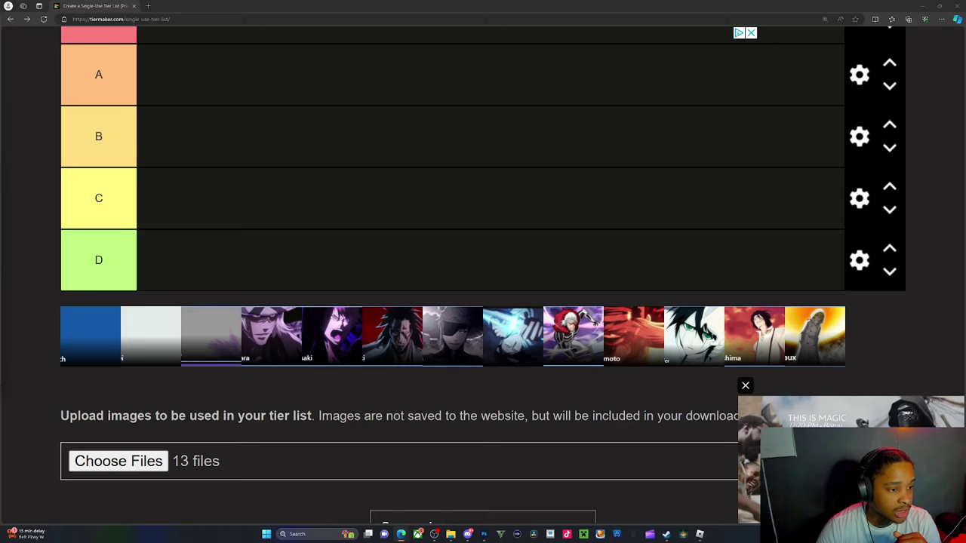
Rank the red fiery 'moto' image in the B tier and dismiss the context menu
mouse_move(608, 309)
left_mouse_down()
mouse_move(438, 240)
mouse_move(210, 113)
left_mouse_up()
right_click(211, 105)
left_click(57, 216)
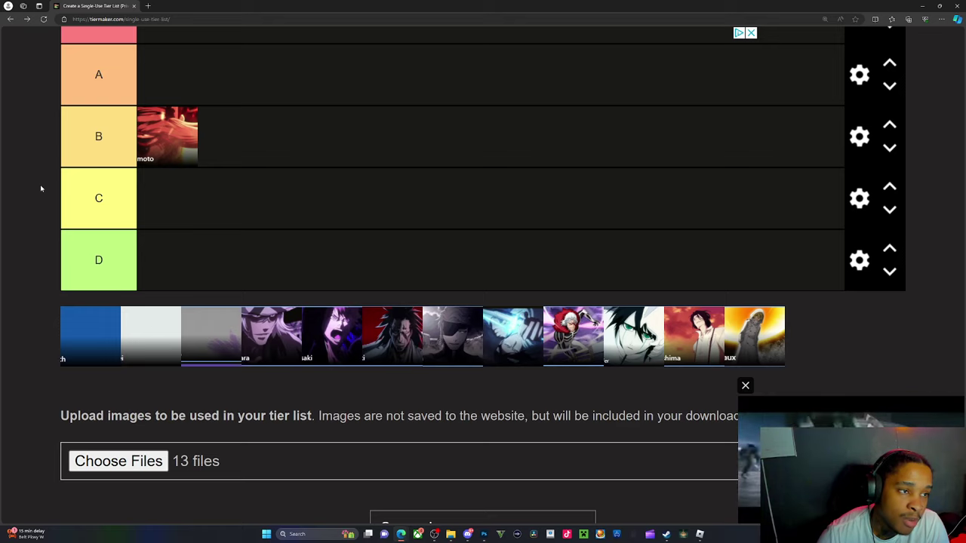
Close the pop-up video ad and pick up the dark-haired man image from the pool
scroll(345, 279, "up", 3)
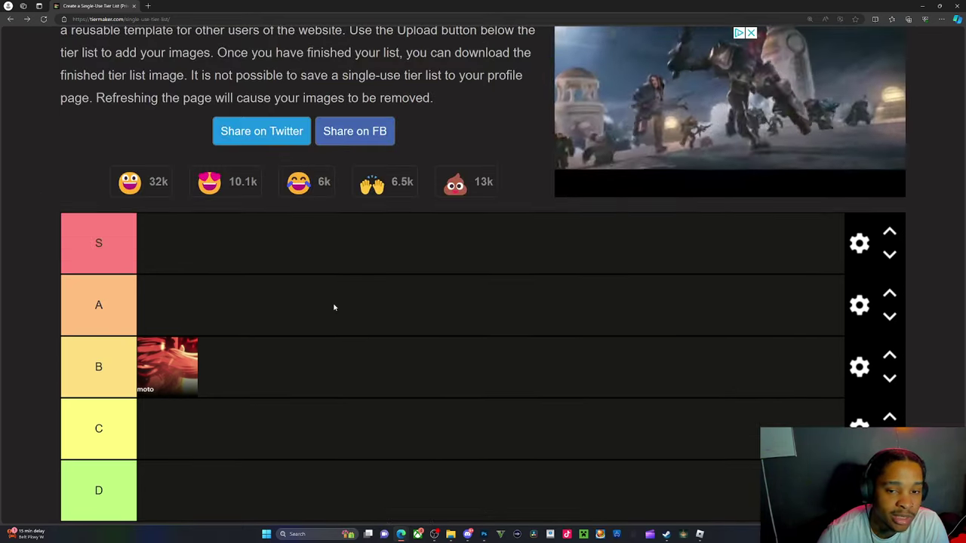
scroll(334, 307, "down", 3)
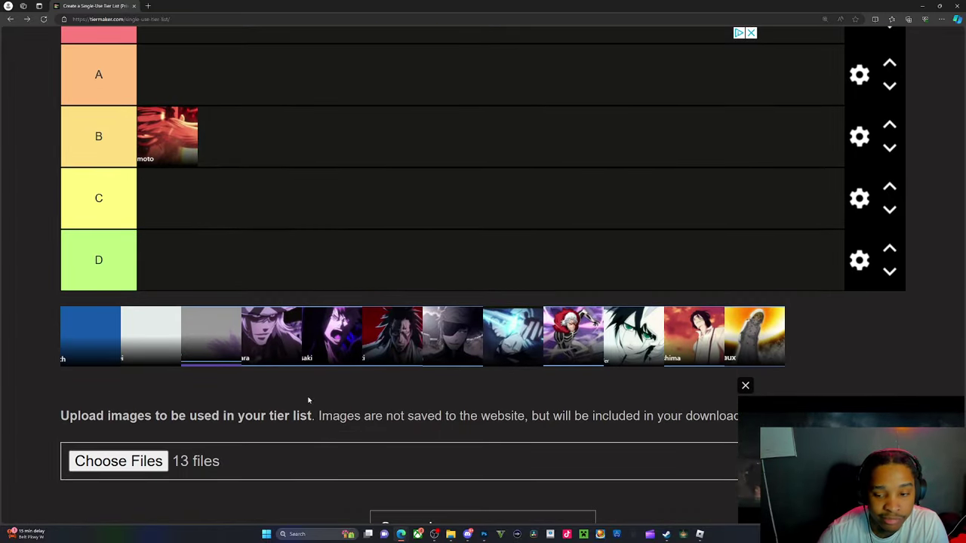
left_click(746, 386)
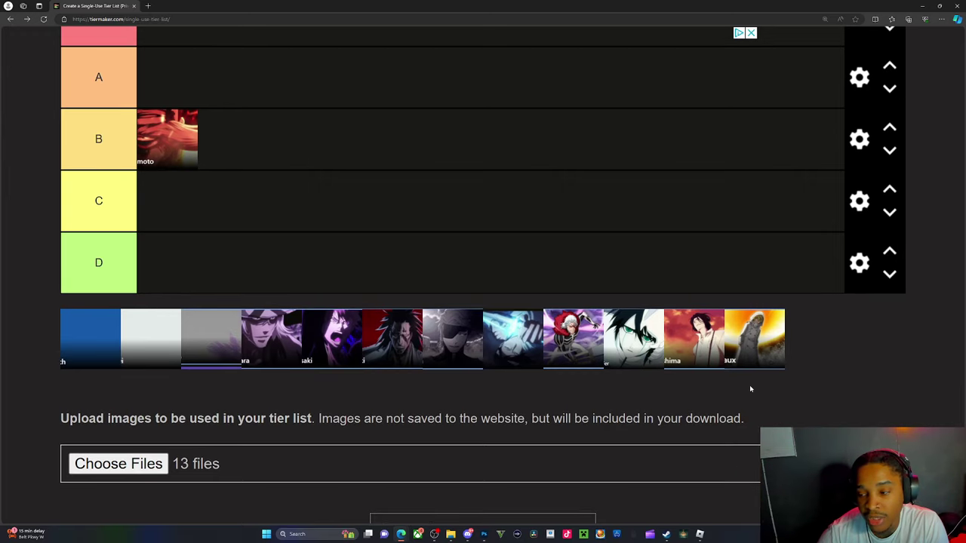
scroll(762, 403, "up", 2)
scroll(627, 489, "up", 2)
scroll(627, 489, "down", 3)
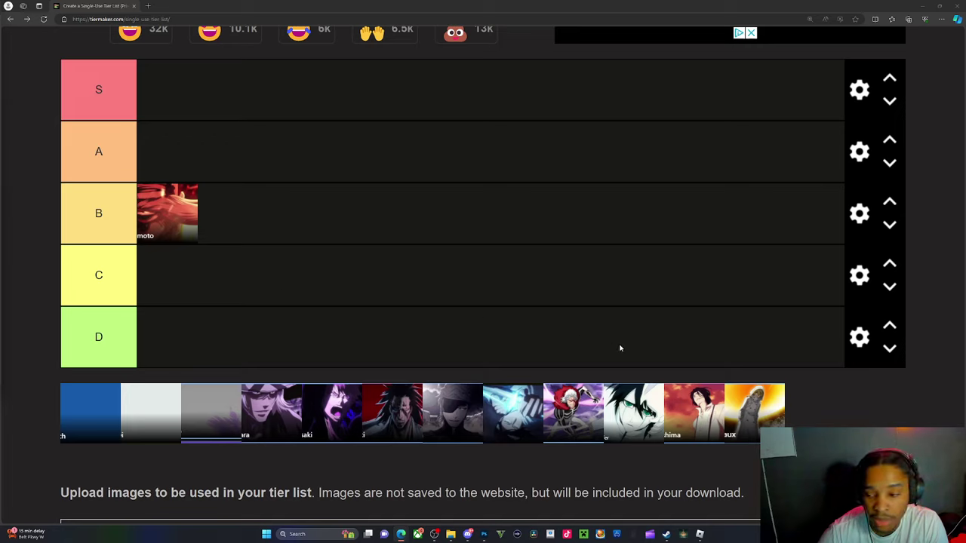
mouse_move(705, 433)
left_mouse_down()
mouse_move(694, 402)
mouse_move(654, 477)
mouse_move(546, 454)
mouse_move(691, 433)
left_mouse_up()
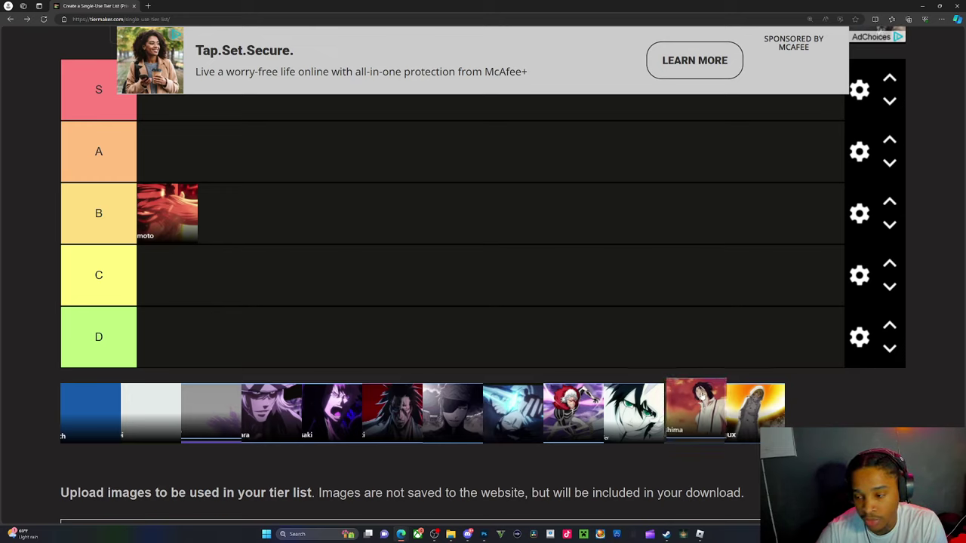
Place 'hima' in tier C, 'aux' in tier D, and Ulquiorra at the front of tier B
left_click_drag(693, 413, 543, 282)
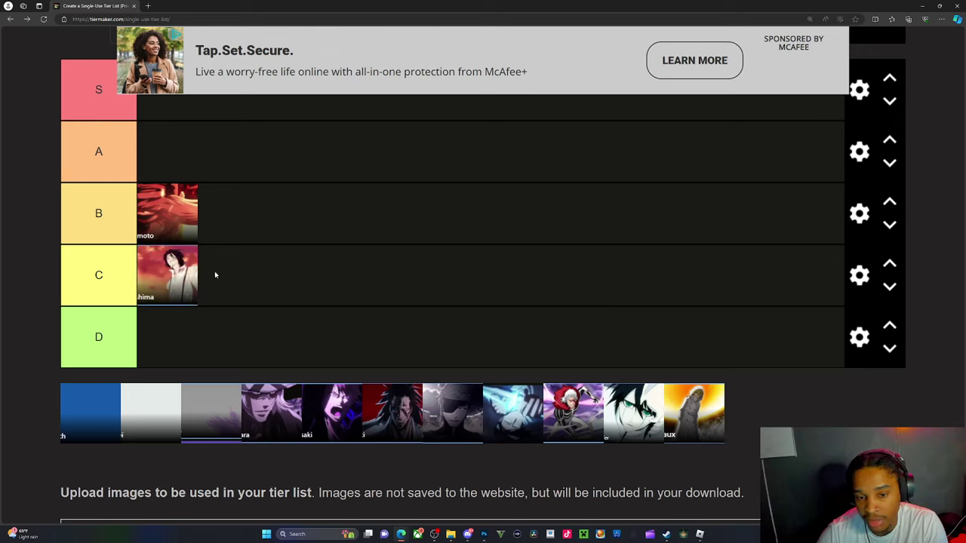
left_click_drag(188, 272, 239, 269)
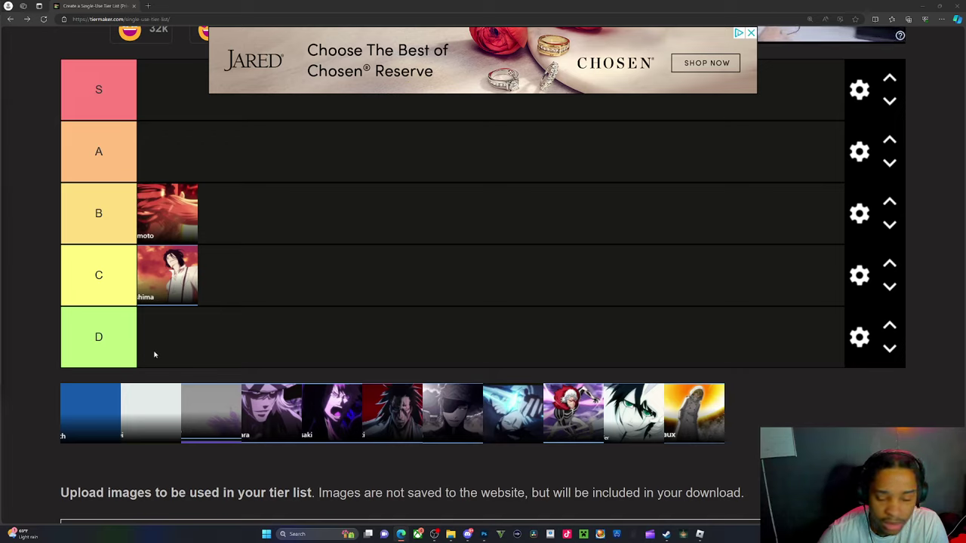
left_click_drag(694, 411, 446, 315)
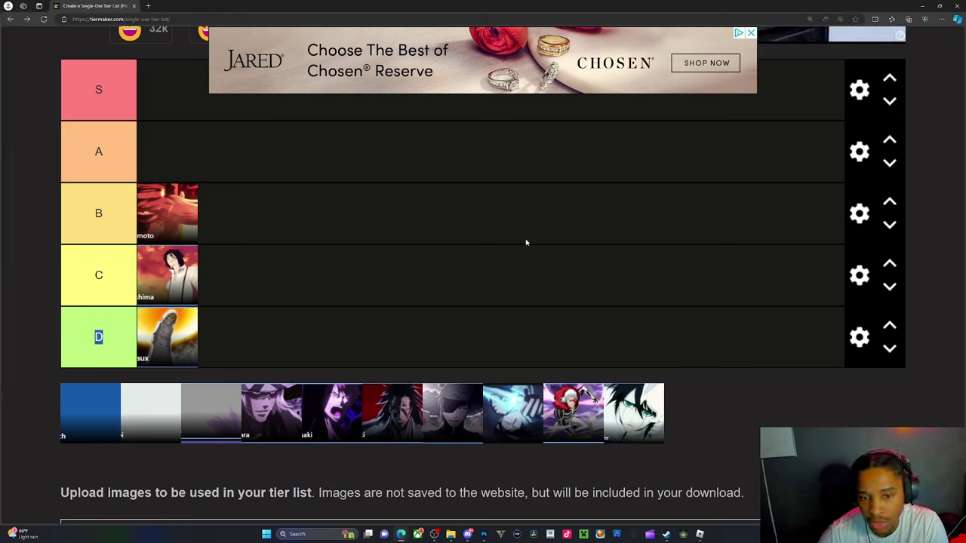
left_click_drag(637, 413, 161, 213)
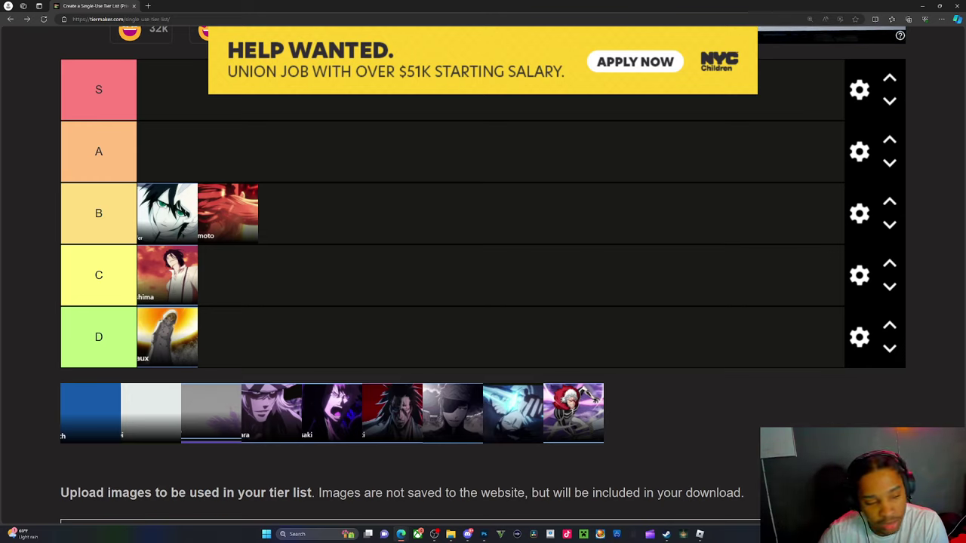
Put the red-hooded and dark red-haired characters in A, the blue-lit and masked images at B's front
left_click_drag(573, 406, 198, 138)
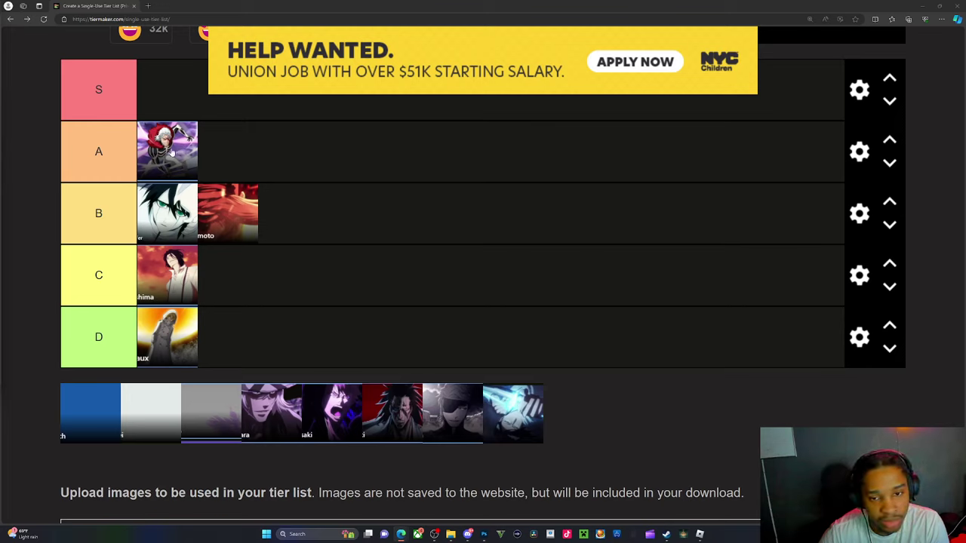
left_click_drag(523, 405, 167, 217)
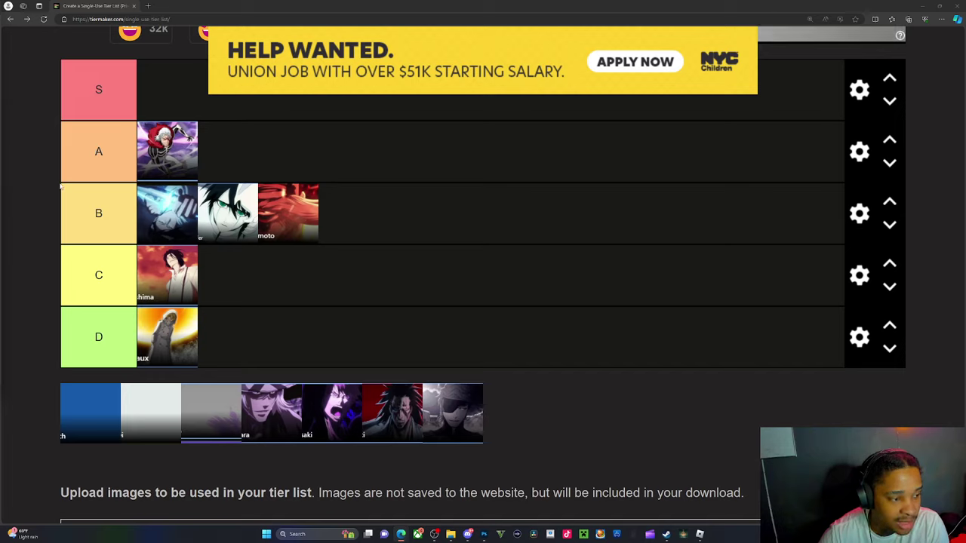
left_click_drag(452, 414, 258, 162)
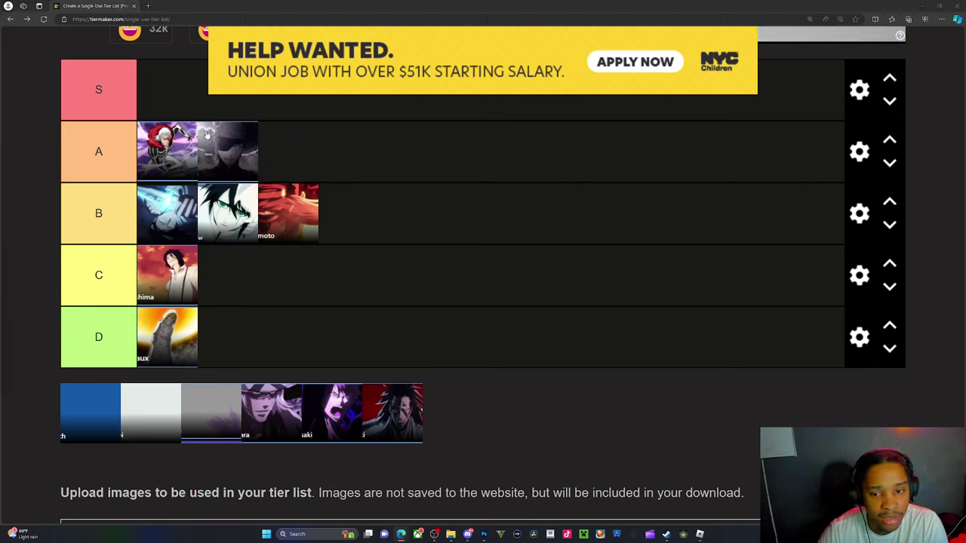
left_click_drag(203, 137, 200, 199)
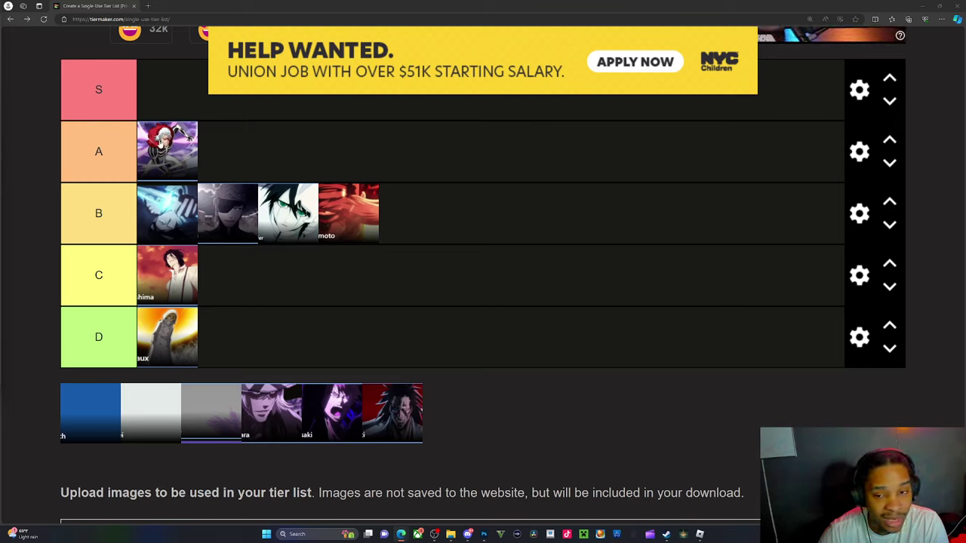
left_click_drag(392, 413, 202, 152)
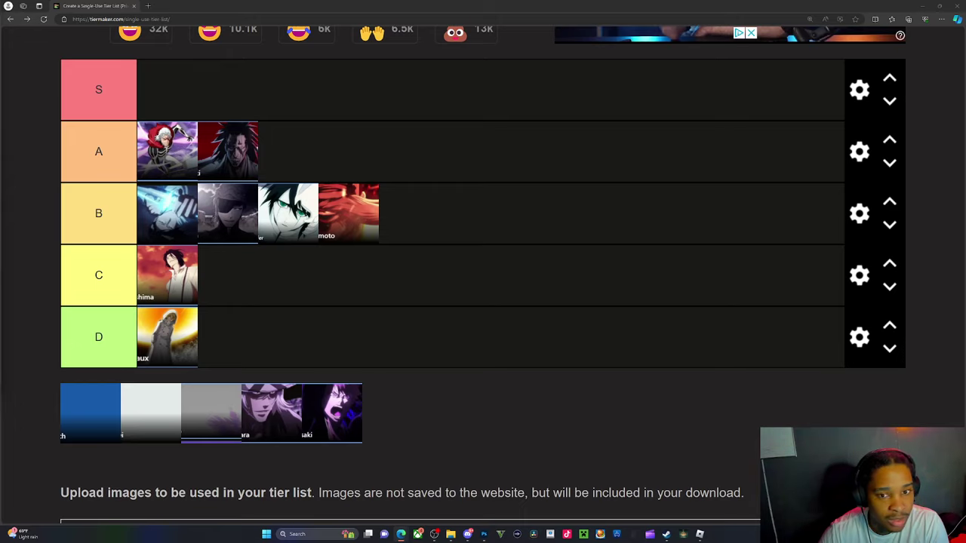
Drop the purple-toned 'ara' character into the first slot of the S tier
left_click_drag(270, 399, 162, 90)
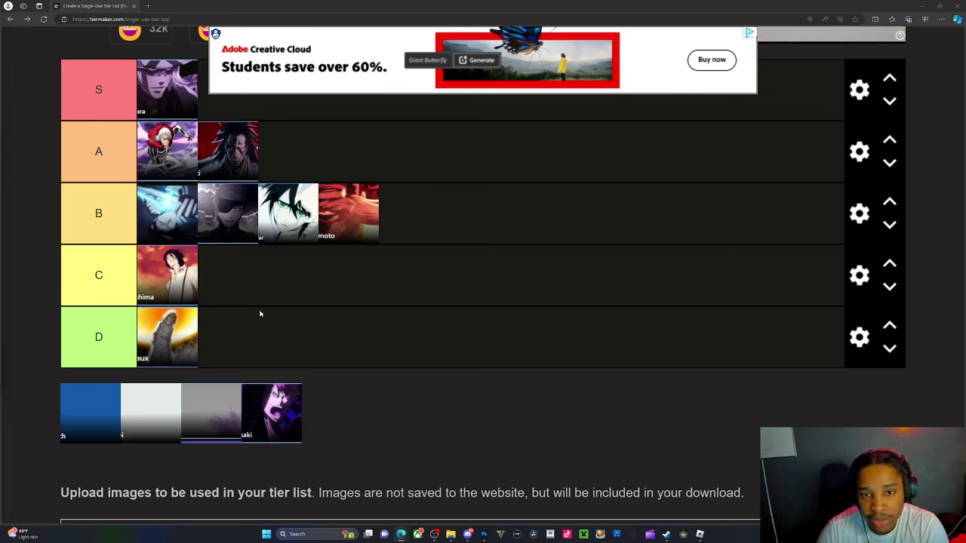
Add the purple screaming character to tier A, second after the red-and-white image
mouse_move(271, 414)
left_mouse_down()
mouse_move(219, 105)
mouse_move(173, 133)
left_mouse_up()
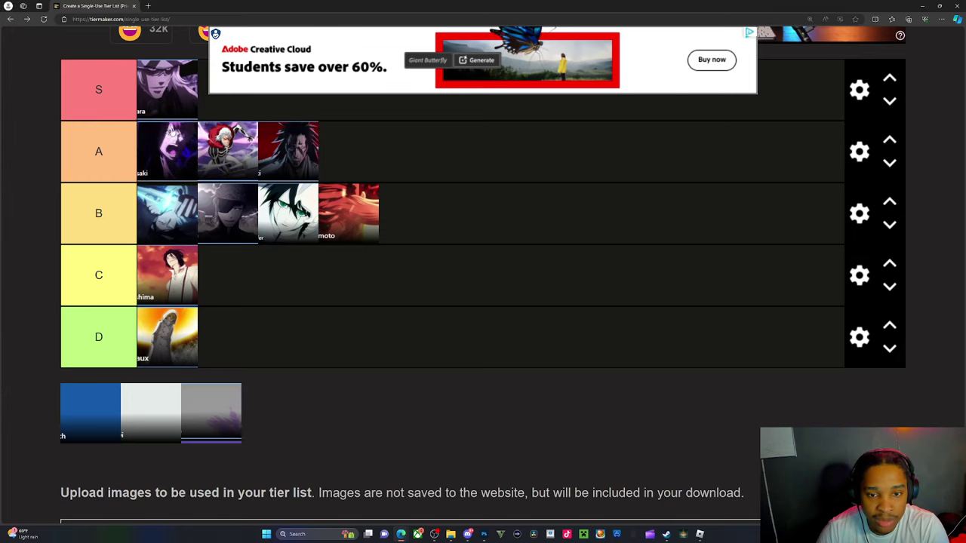
scroll(307, 320, "up", 3)
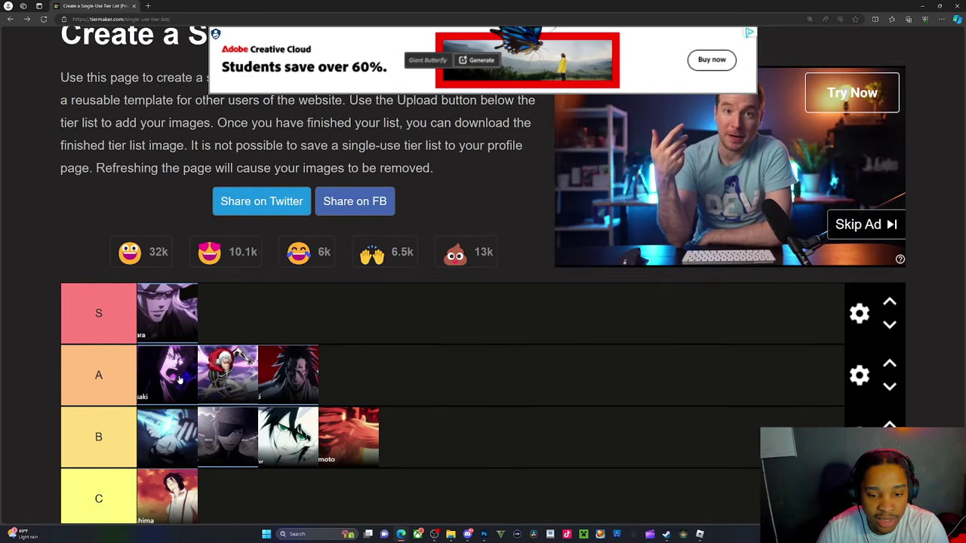
mouse_move(173, 381)
left_mouse_down()
mouse_move(253, 379)
mouse_move(241, 378)
left_mouse_up()
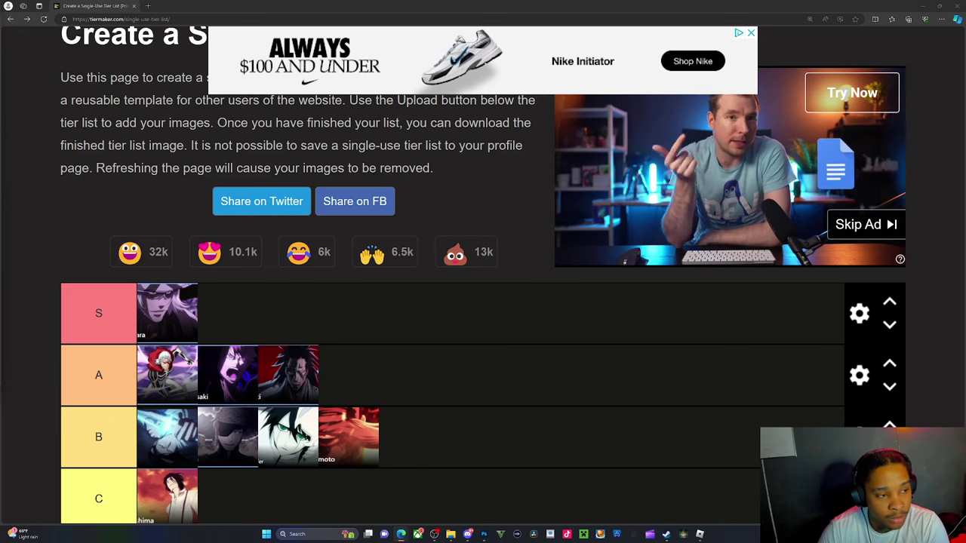
scroll(146, 238, "down", 5)
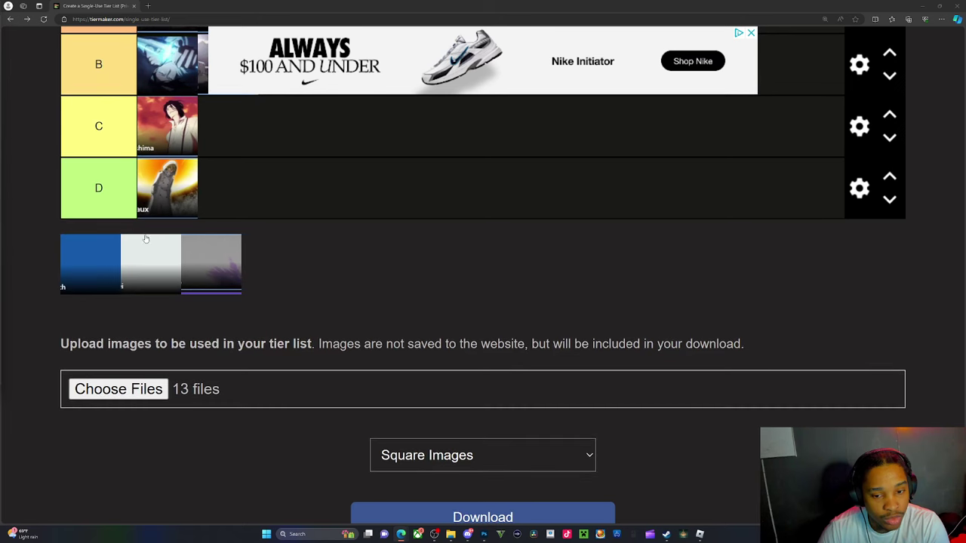
scroll(155, 247, "up", 1)
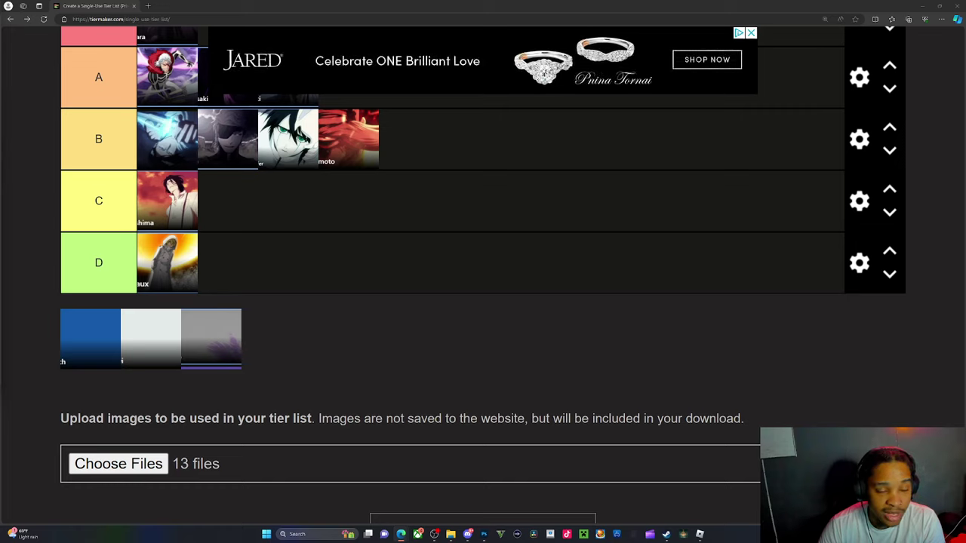
scroll(214, 319, "up", 3)
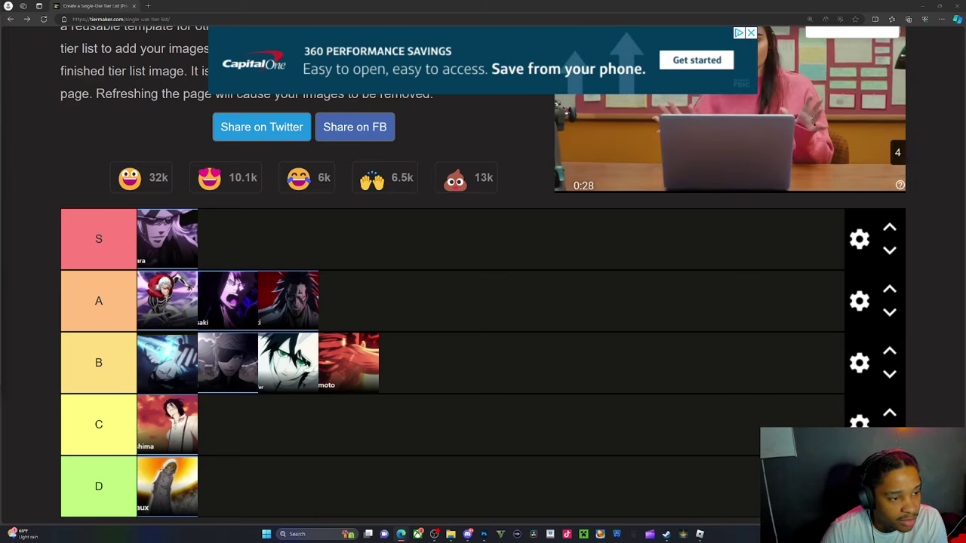
Move the blue pool image via tier C into the first S-tier slot, ahead of the purple character
scroll(358, 362, "down", 4)
scroll(181, 282, "down", 3)
scroll(185, 274, "up", 2)
scroll(185, 274, "up", 1)
left_click_drag(105, 279, 302, 151)
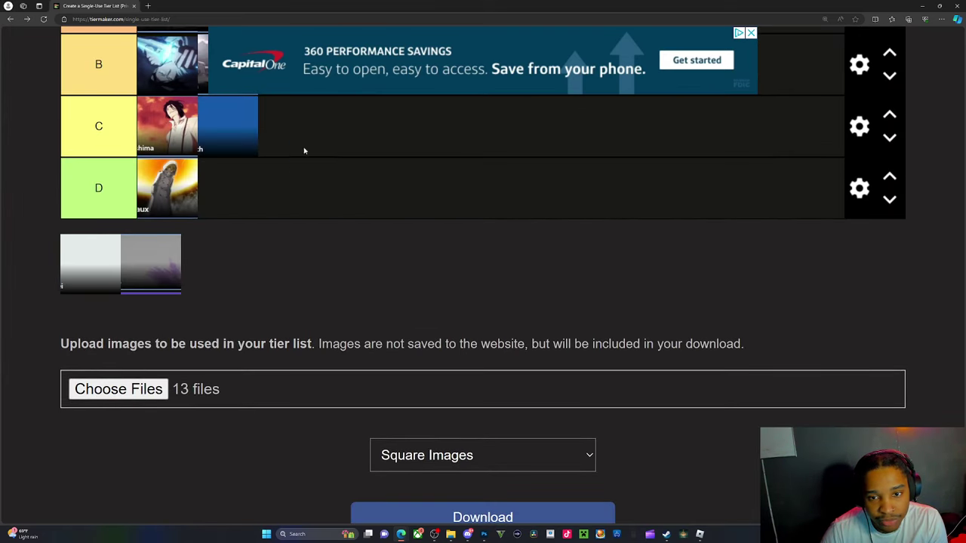
scroll(302, 151, "up", 4)
scroll(303, 151, "up", 1)
mouse_move(167, 301)
left_mouse_down()
mouse_move(194, 285)
mouse_move(165, 328)
mouse_move(233, 369)
left_mouse_up()
scroll(233, 397, "down", 5)
scroll(172, 411, "up", 2)
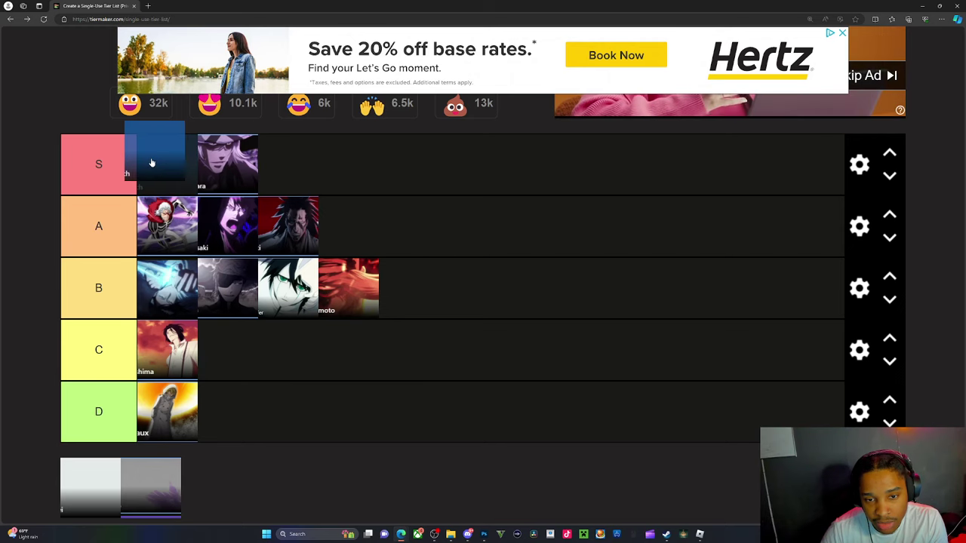
left_click_drag(202, 371, 164, 160)
scroll(165, 160, "up", 3)
scroll(164, 160, "up", 1)
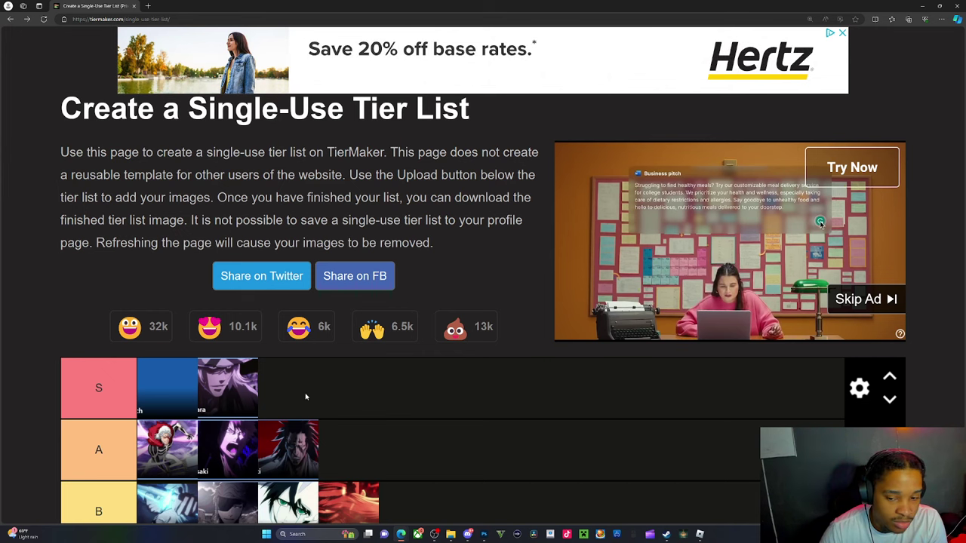
scroll(226, 377, "down", 1)
scroll(144, 329, "down", 1)
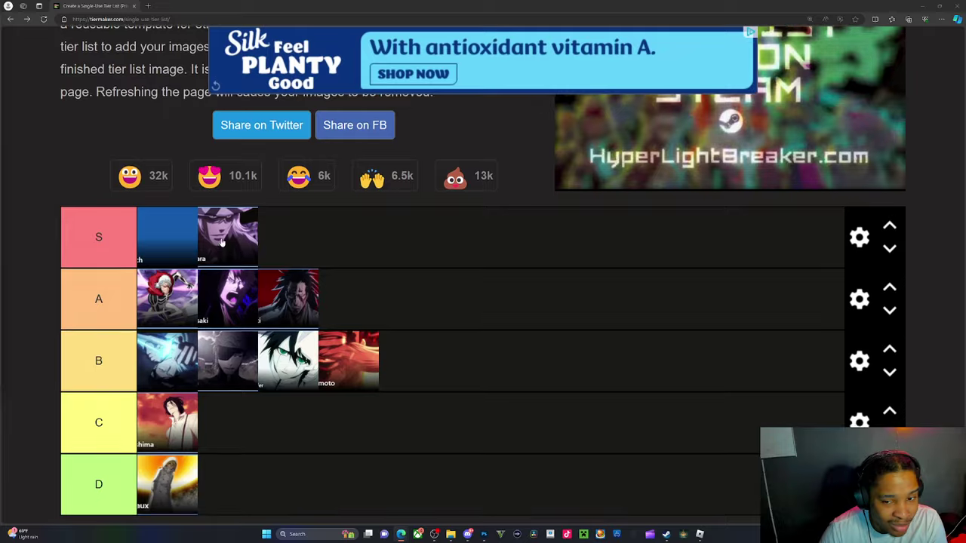
scroll(226, 252, "down", 4)
scroll(188, 287, "up", 1)
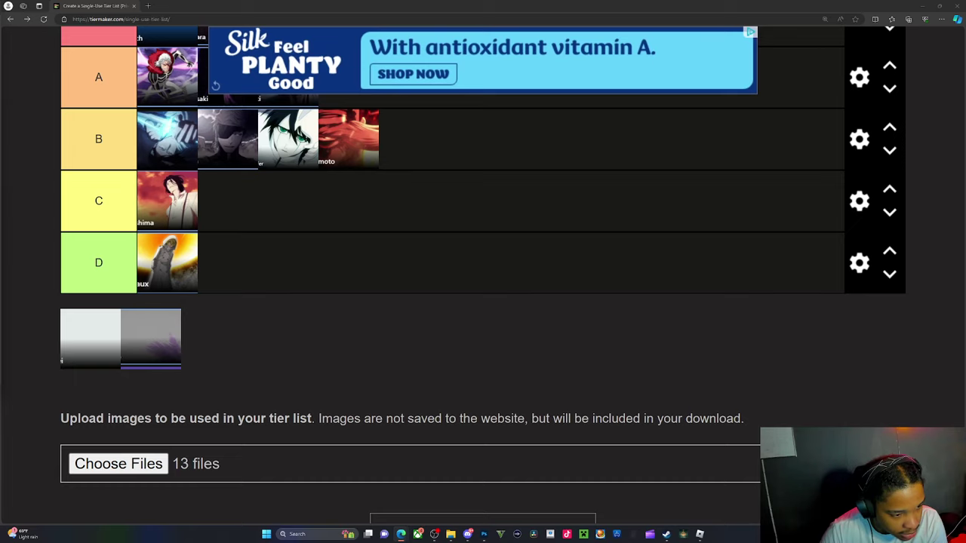
scroll(97, 415, "down", 1)
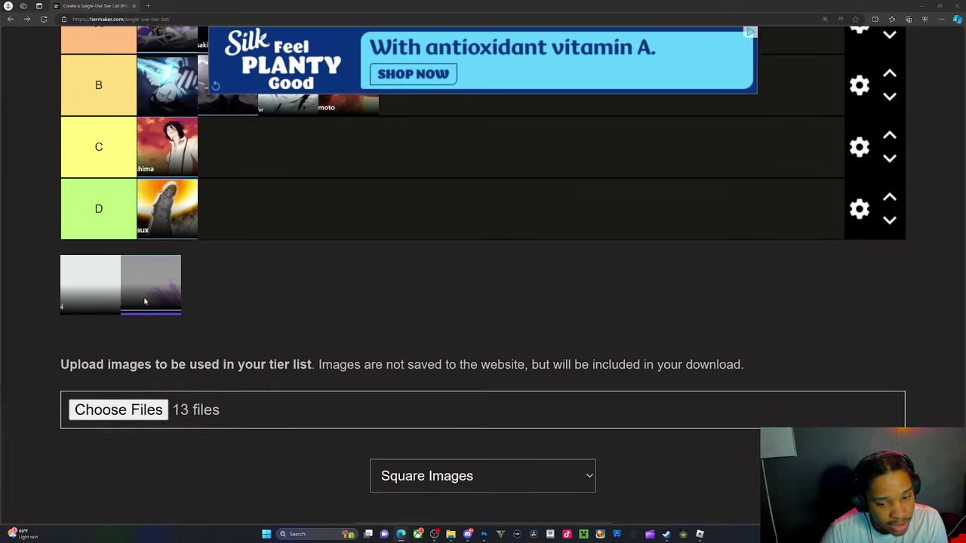
scroll(97, 419, "up", 2)
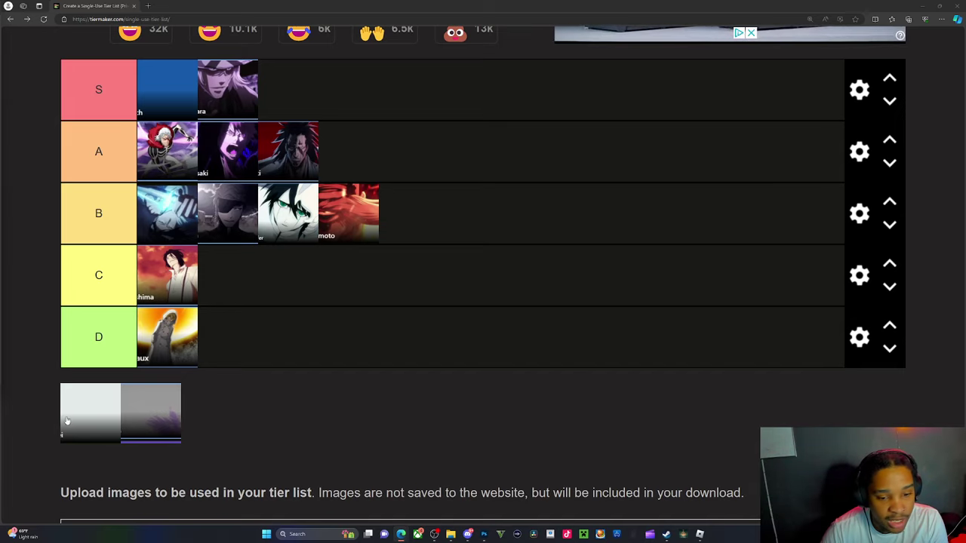
Place the white pool image in the first S-tier slot, ahead of the blue character
left_click_drag(67, 422, 132, 96)
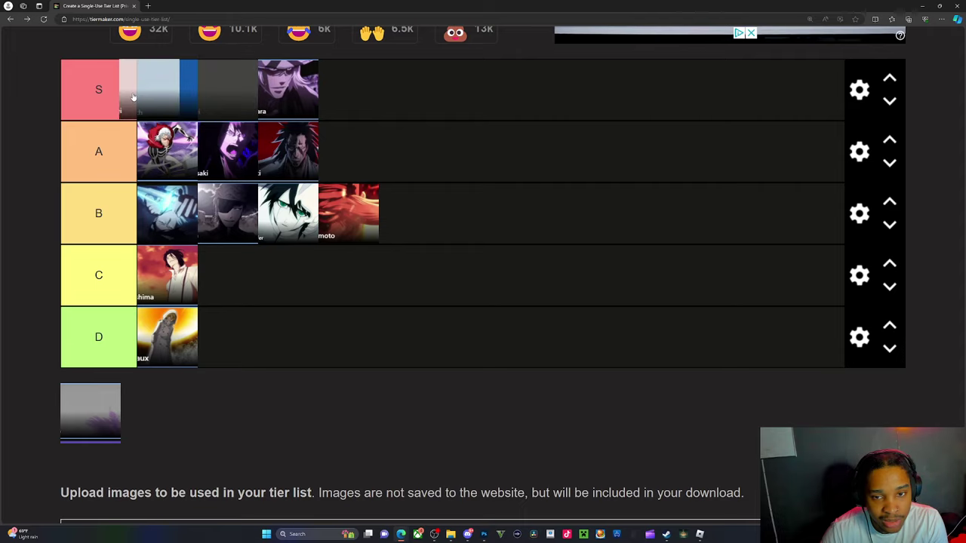
left_click_drag(132, 96, 170, 94)
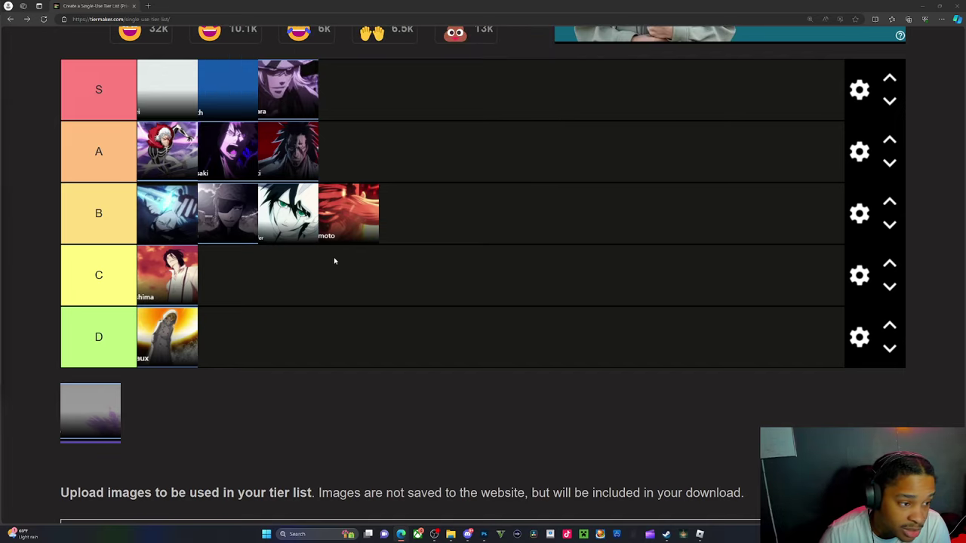
scroll(334, 261, "down", 1)
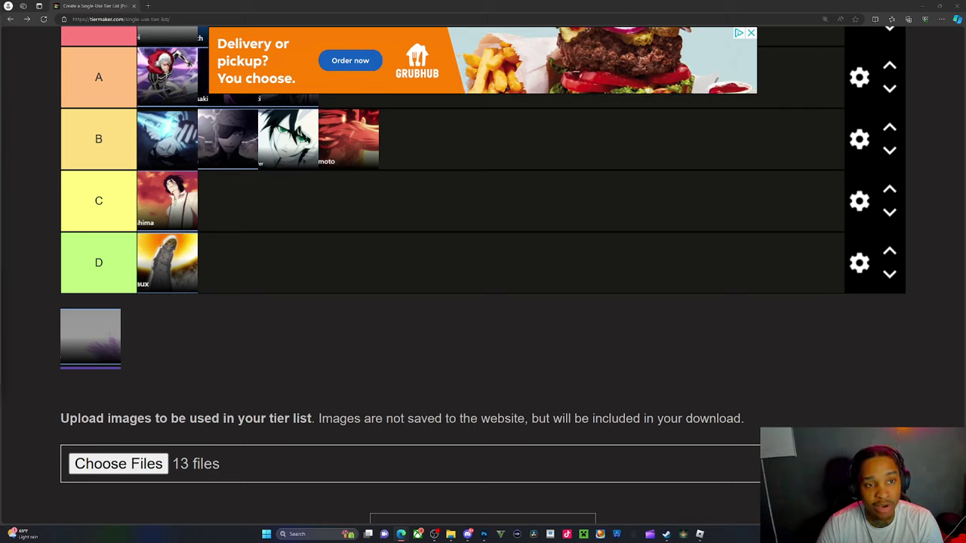
scroll(199, 419, "up", 2)
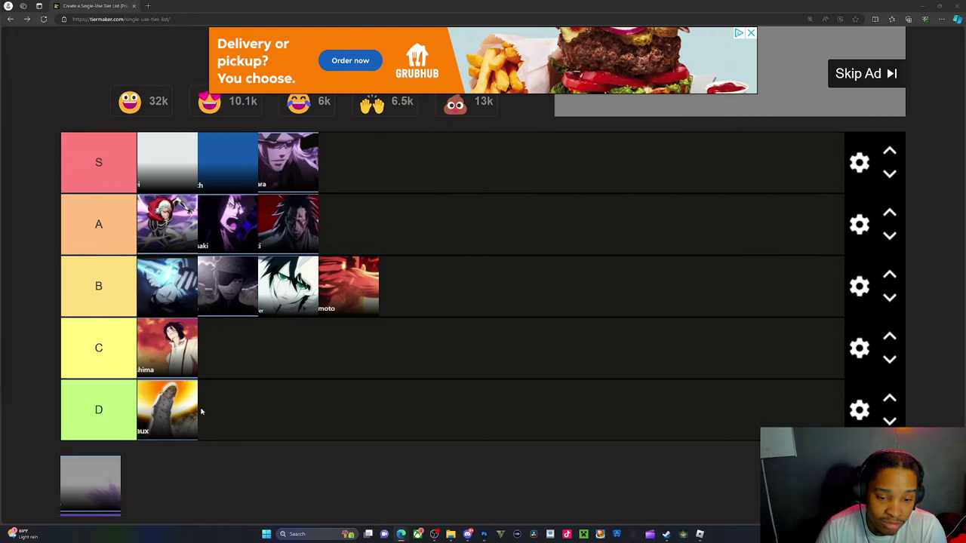
Drop the final grey image into the first S-tier slot, emptying the unranked pool
left_click_drag(112, 491, 157, 155)
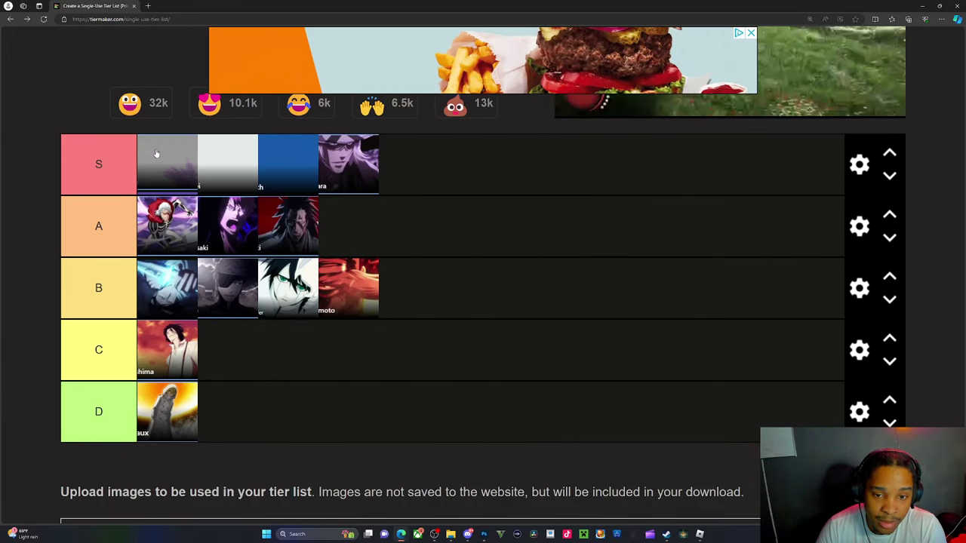